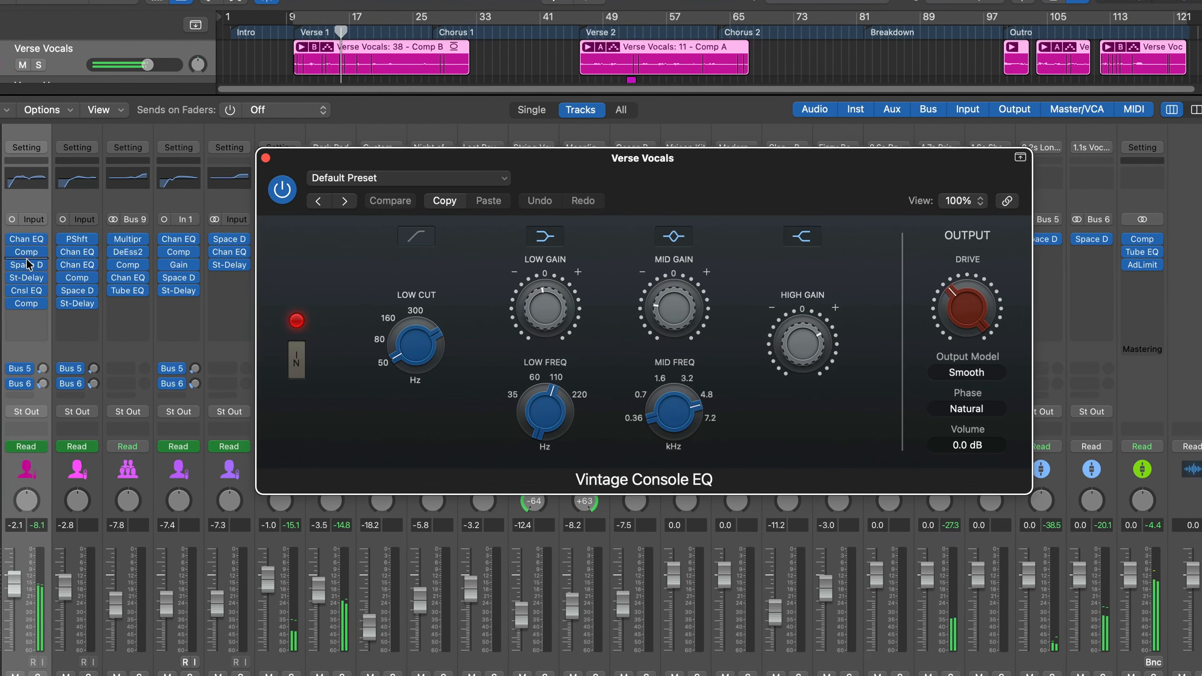
Step: Open the Stereo Delay on the Verse Vocals channel and bring its delay settings fully into view
left_click(19, 280)
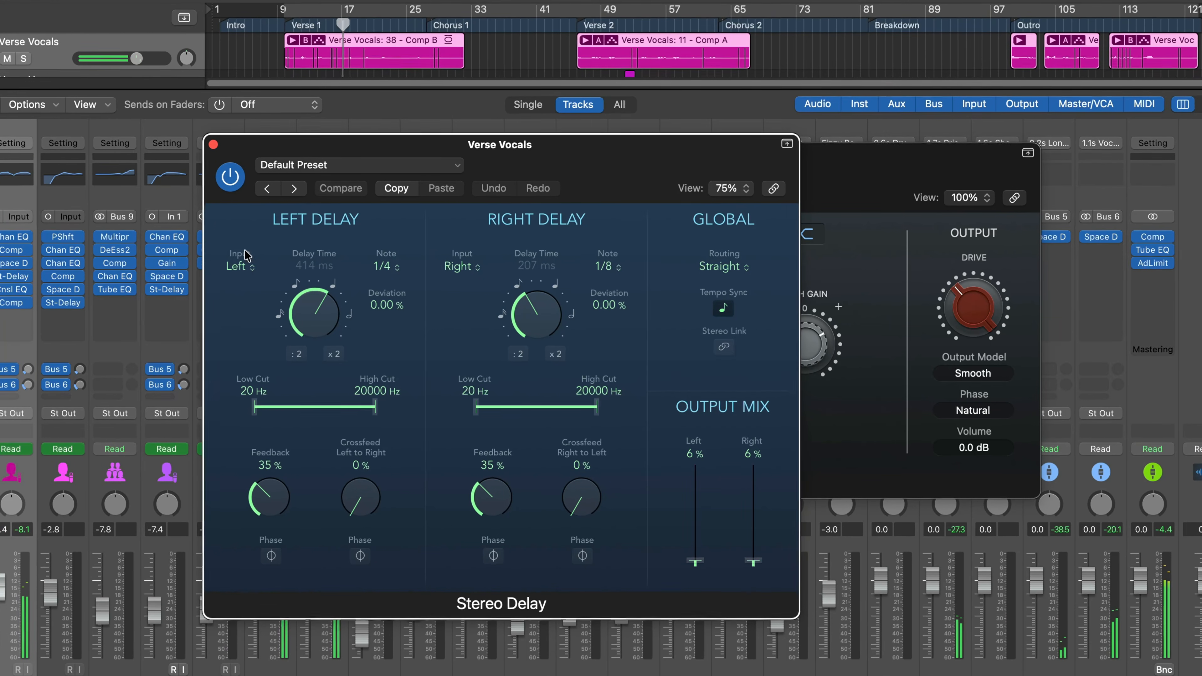
left_click_drag(621, 179, 772, 90)
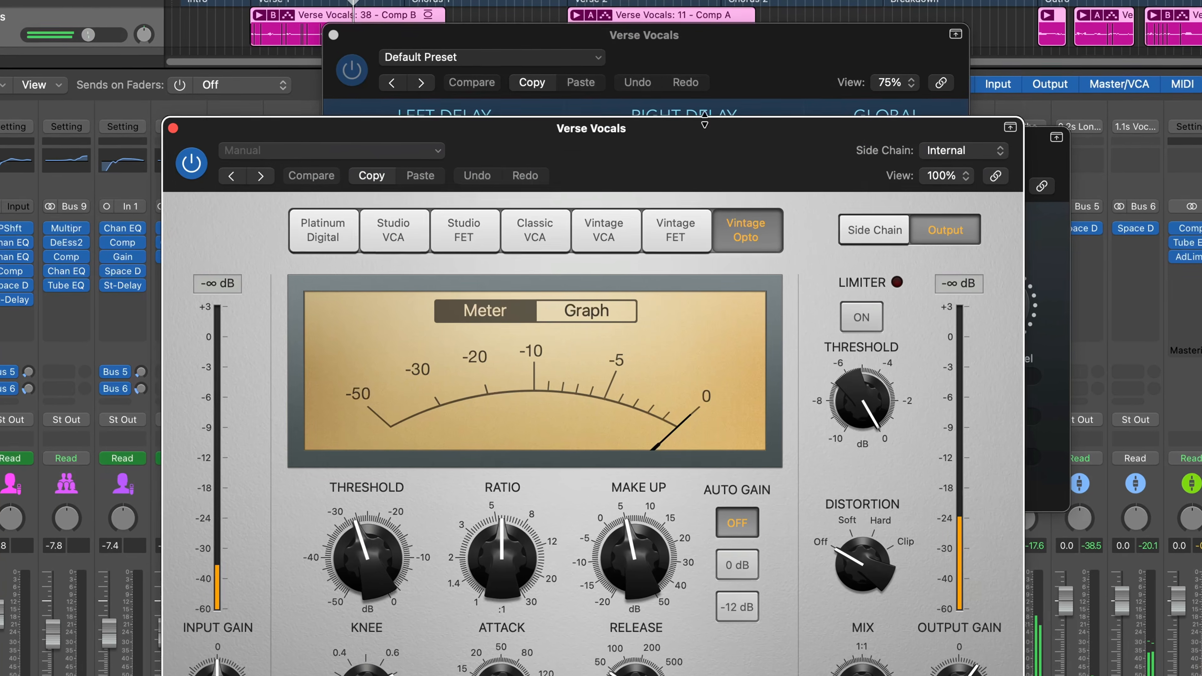
left_click_drag(713, 126, 711, 23)
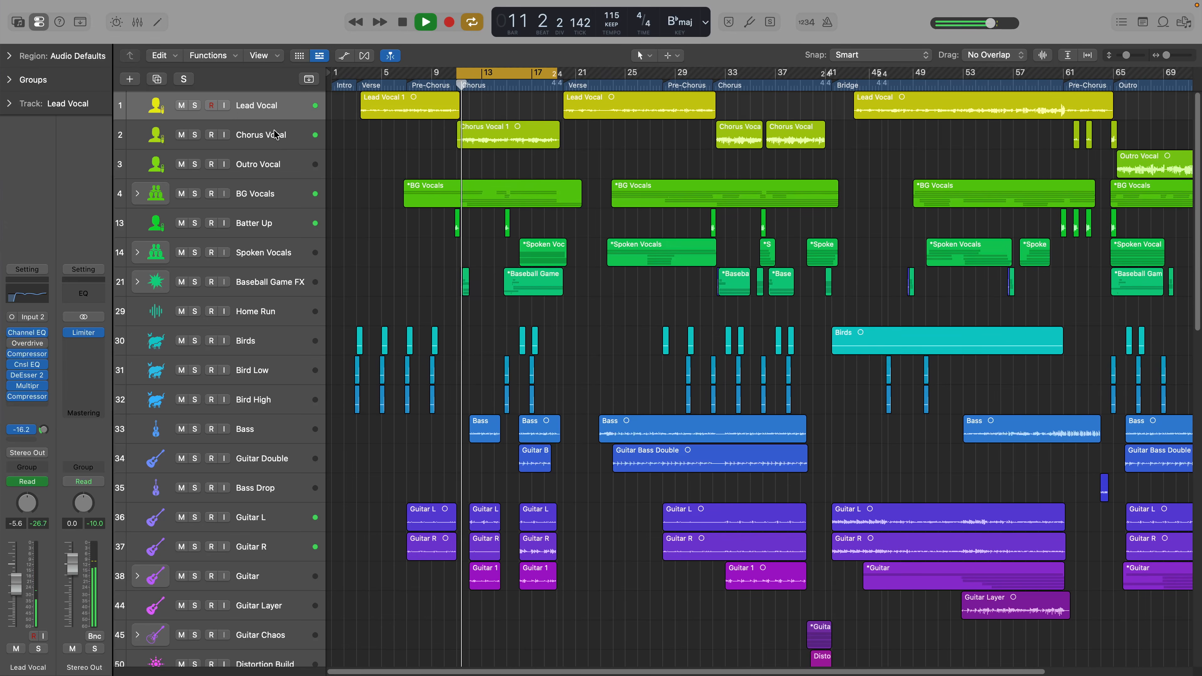
Step: Solo the Chorus Vocal track and show the mixer with the channels' audio effect and send slots
left_click(275, 135)
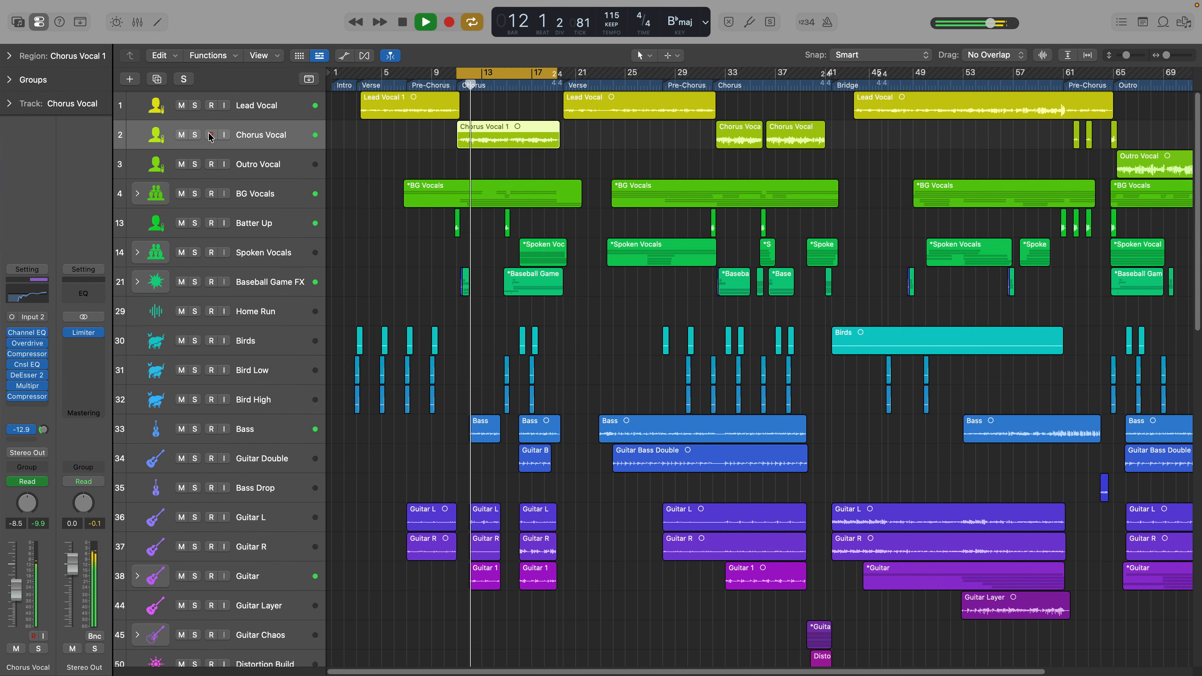
left_click(199, 136)
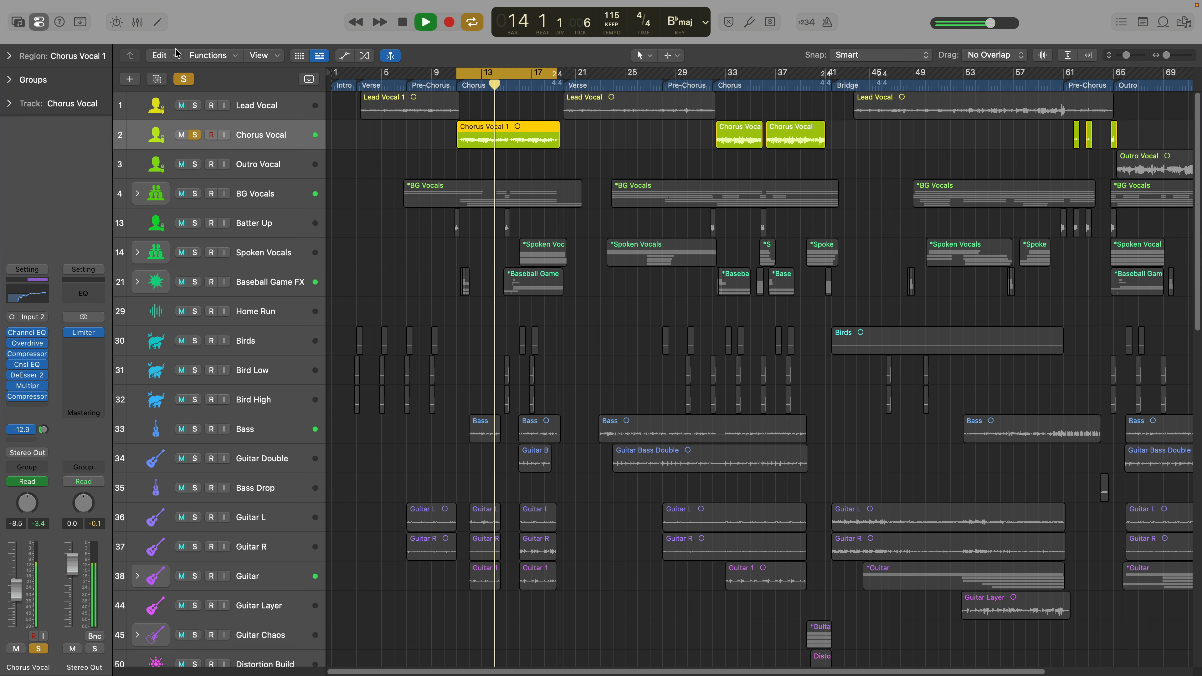
left_click(137, 23)
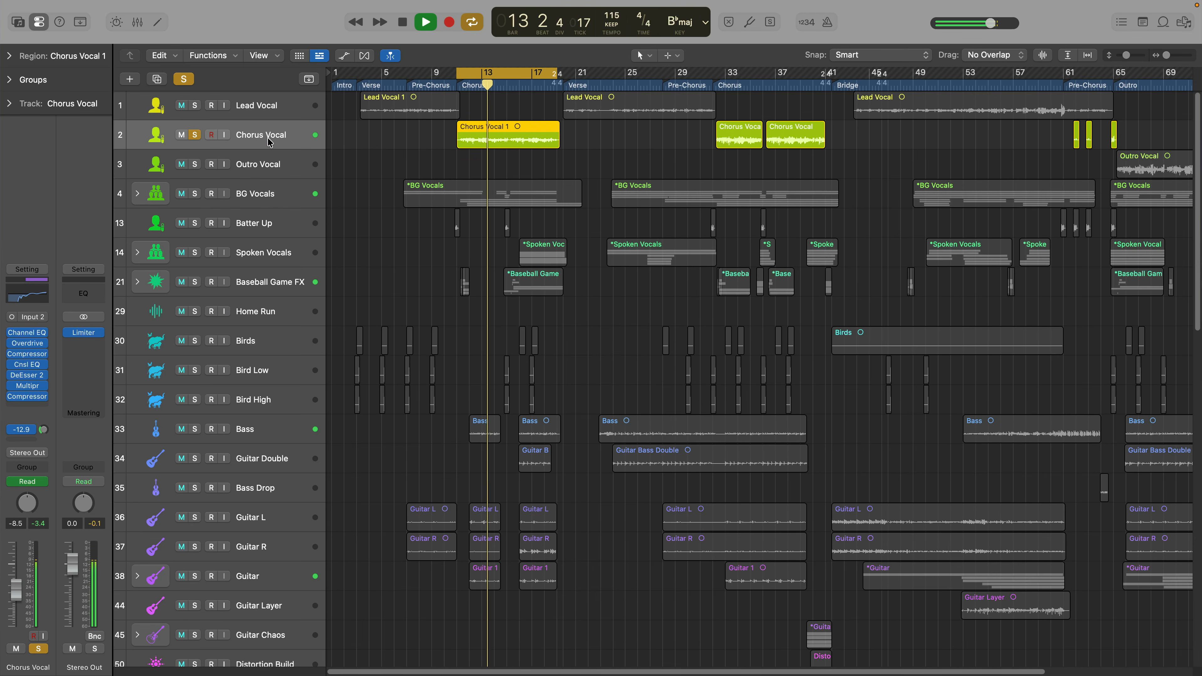
left_click(137, 22)
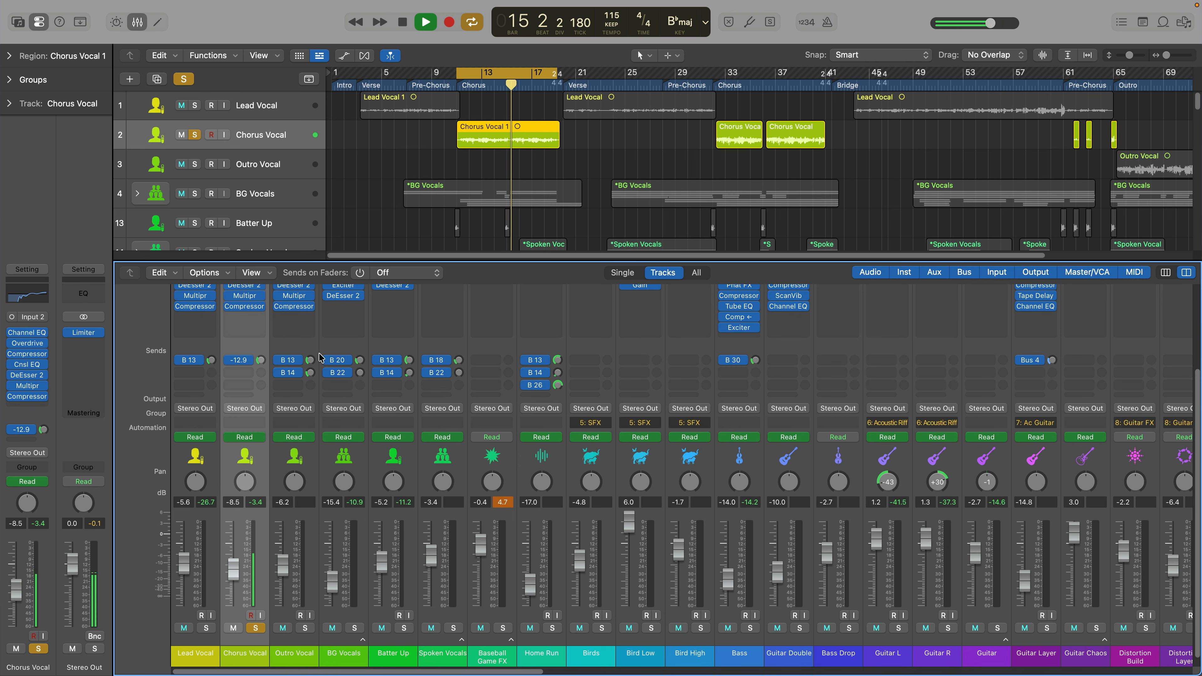
scroll(319, 358, "up", 5)
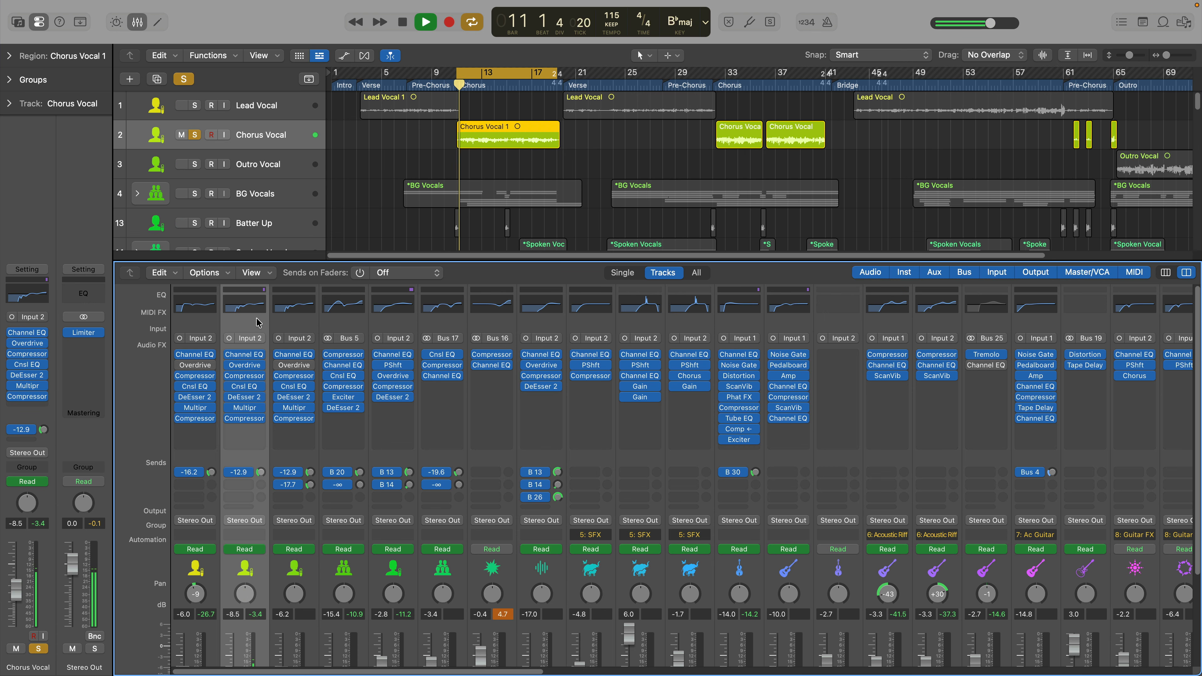
Step: Open the Overdrive, the first Compressor and the EQ on the Chorus Vocal channel to inspect their settings
left_click(245, 366)
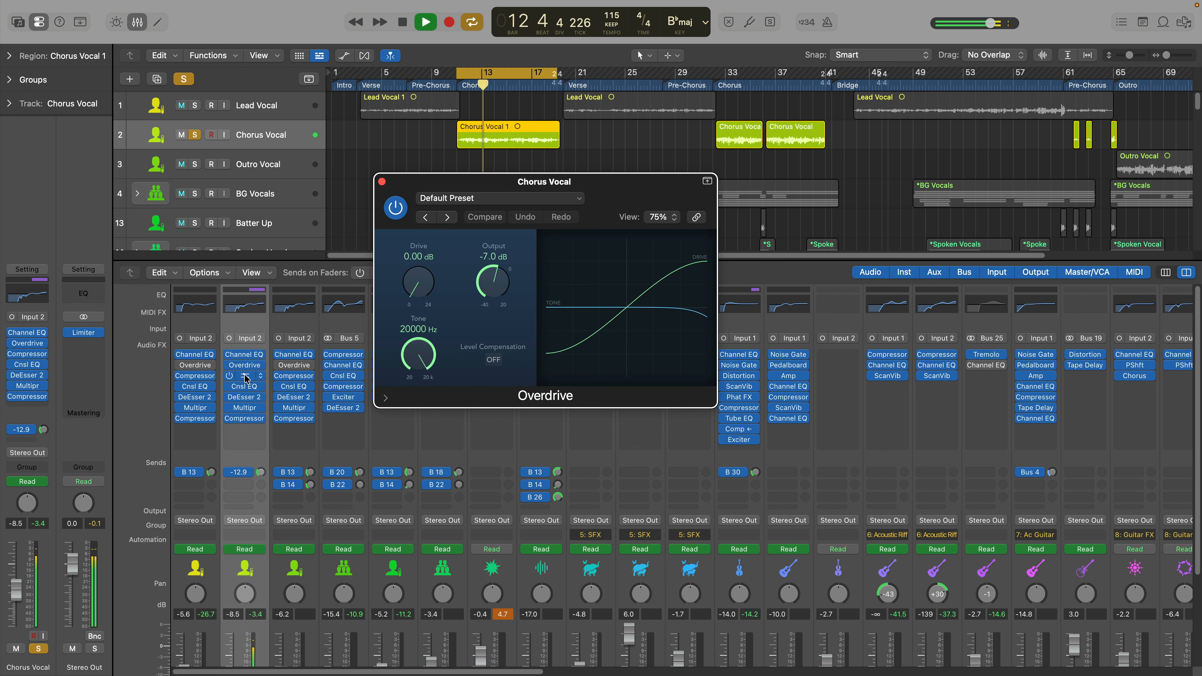
left_click(245, 376)
left_click_drag(769, 214, 728, 126)
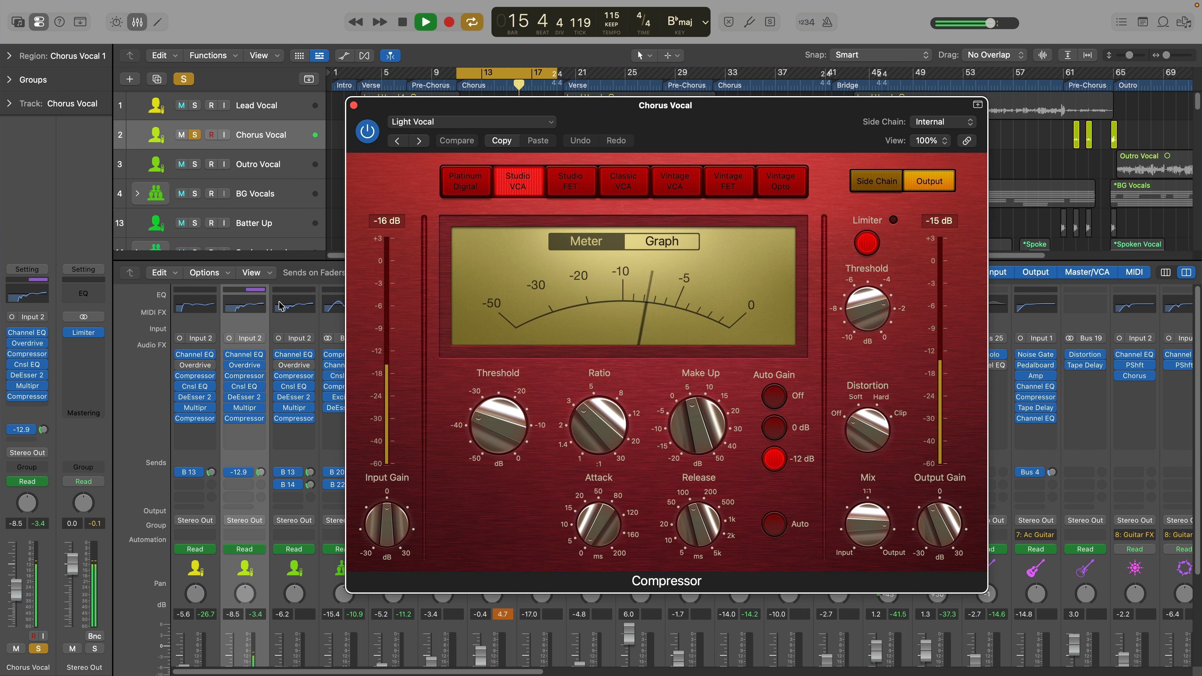
left_click(244, 307)
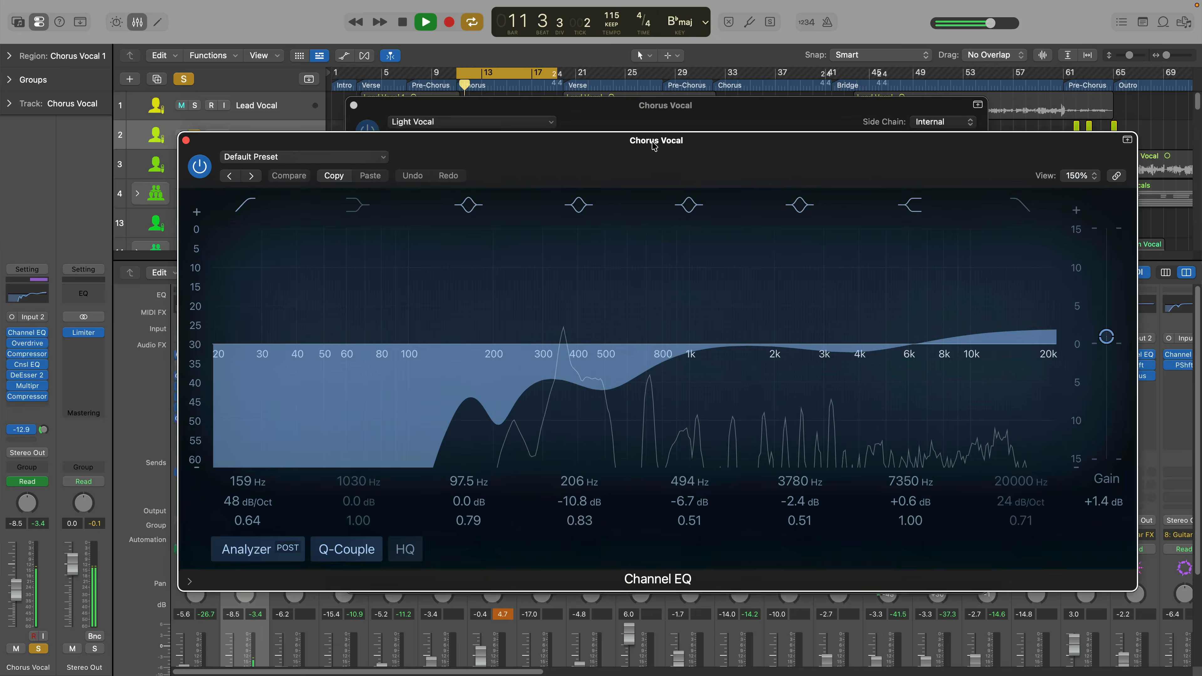
left_click_drag(655, 169, 650, 138)
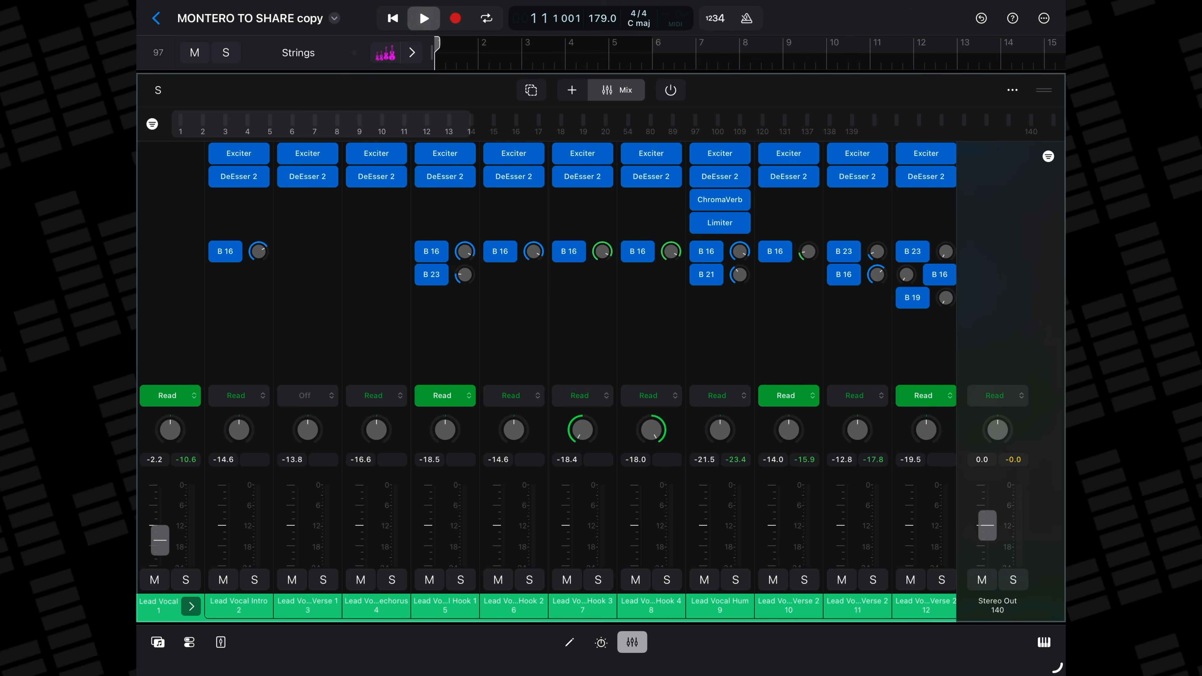
Step: In Logic Pro for iPad, inspect the lead vocal plug-in chains and the Space Designer on the Bus 23 Room reverb
scroll(547, 333, "up", 10)
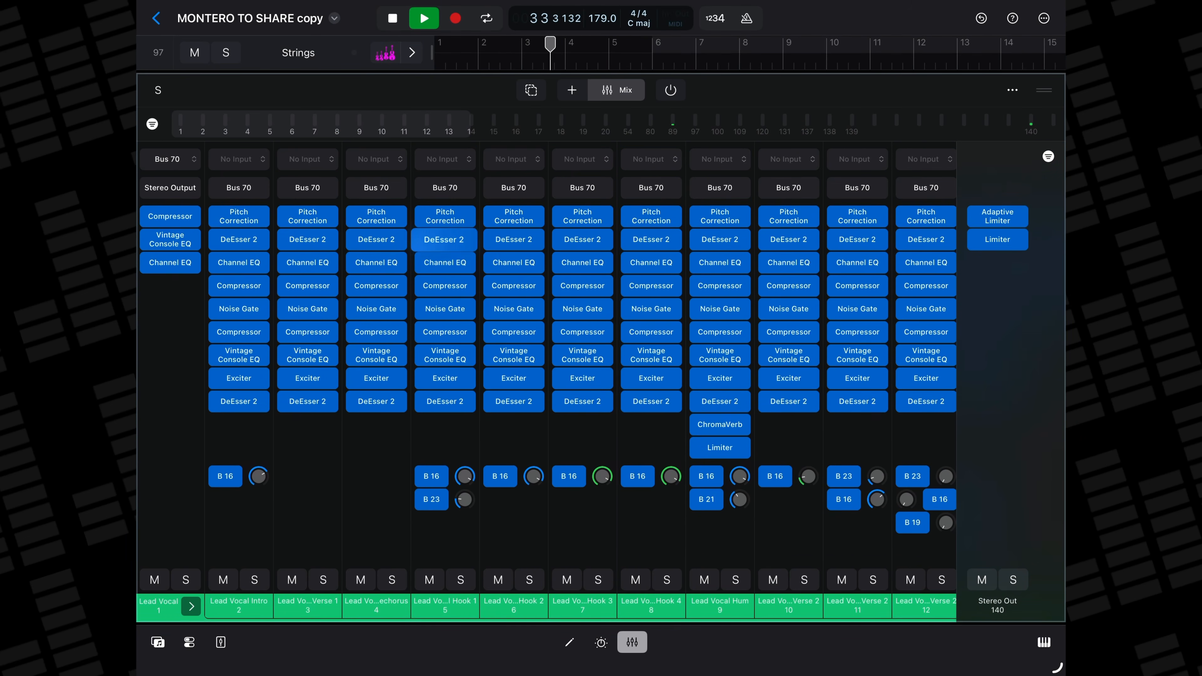
scroll(341, 461, "down", 2)
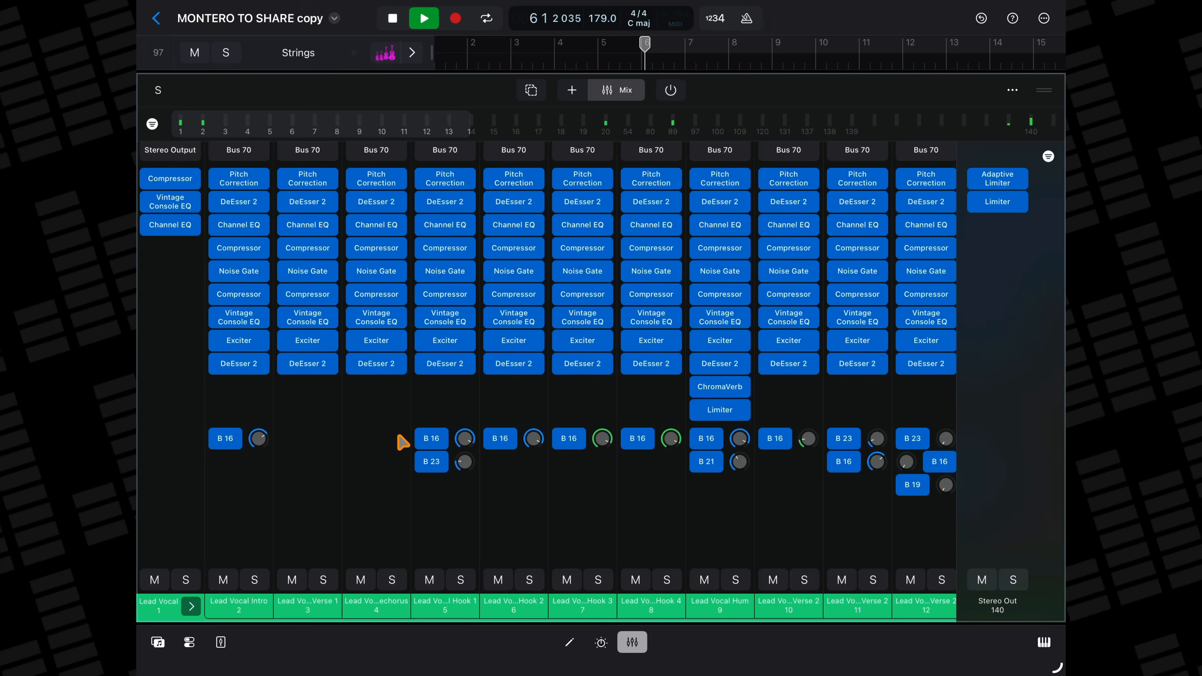
left_click(431, 438)
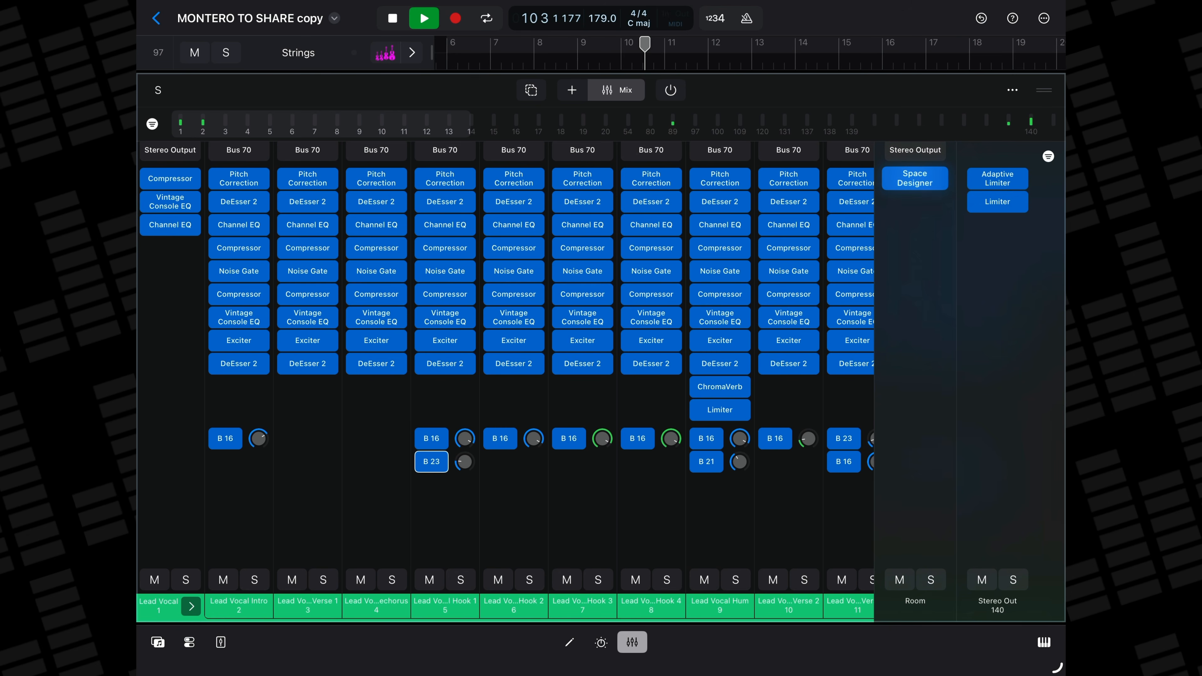
left_click(915, 178)
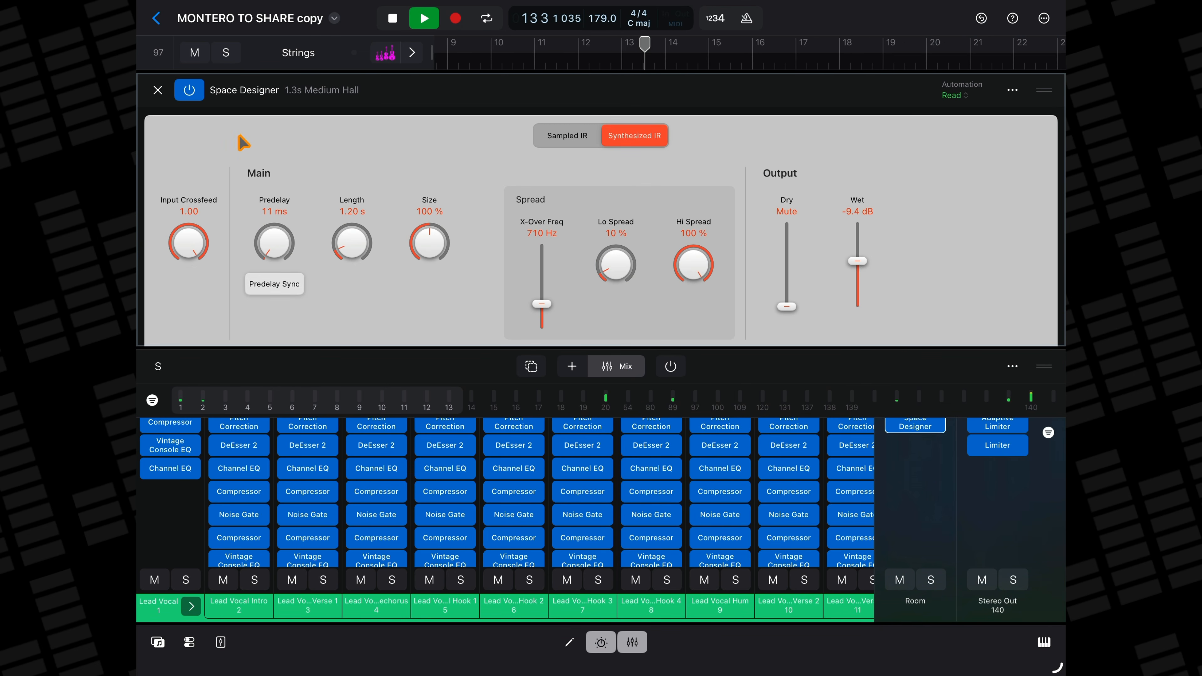
left_click(158, 90)
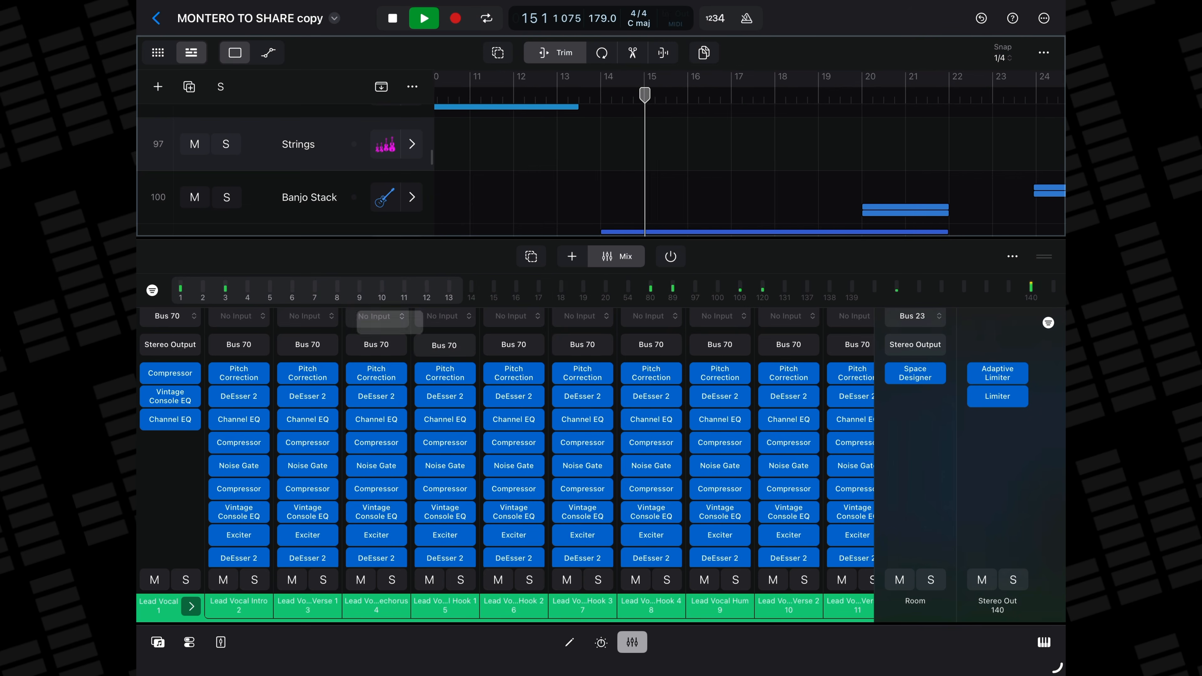
Step: Inspect the Space Designer settings on the Bus 22 Plate reverb fed by the Lead Vocal Post 1 channel
scroll(445, 379, "down", 5)
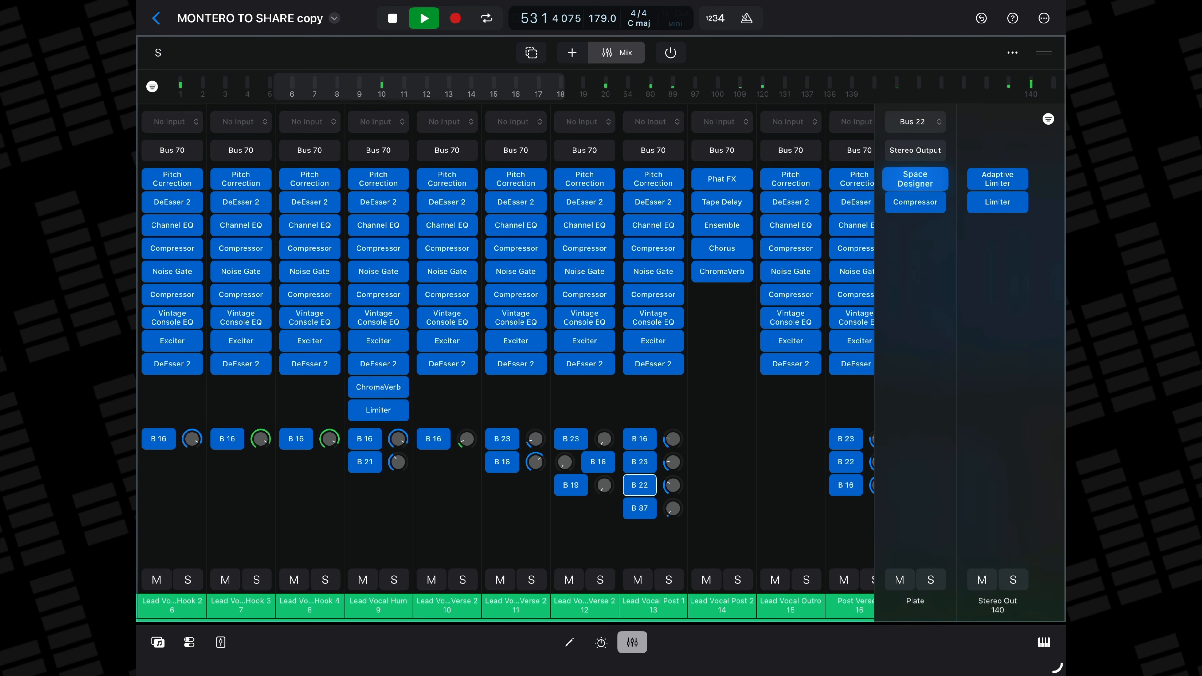
left_click(915, 179)
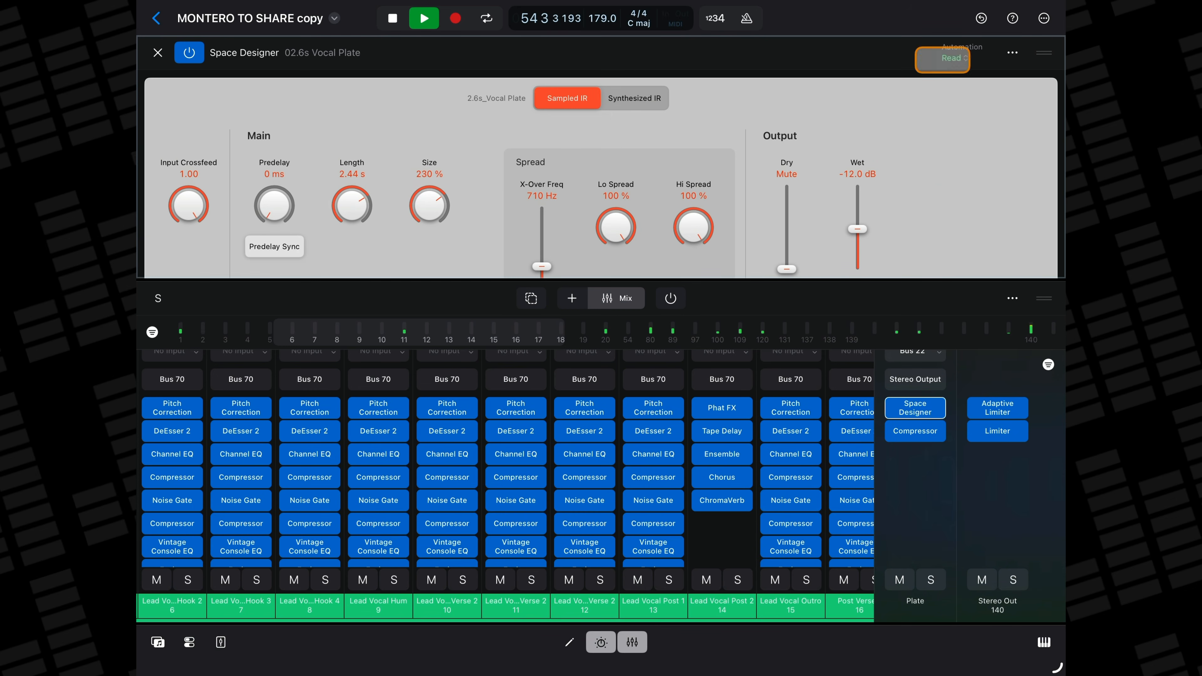
scroll(935, 164, "down", 2)
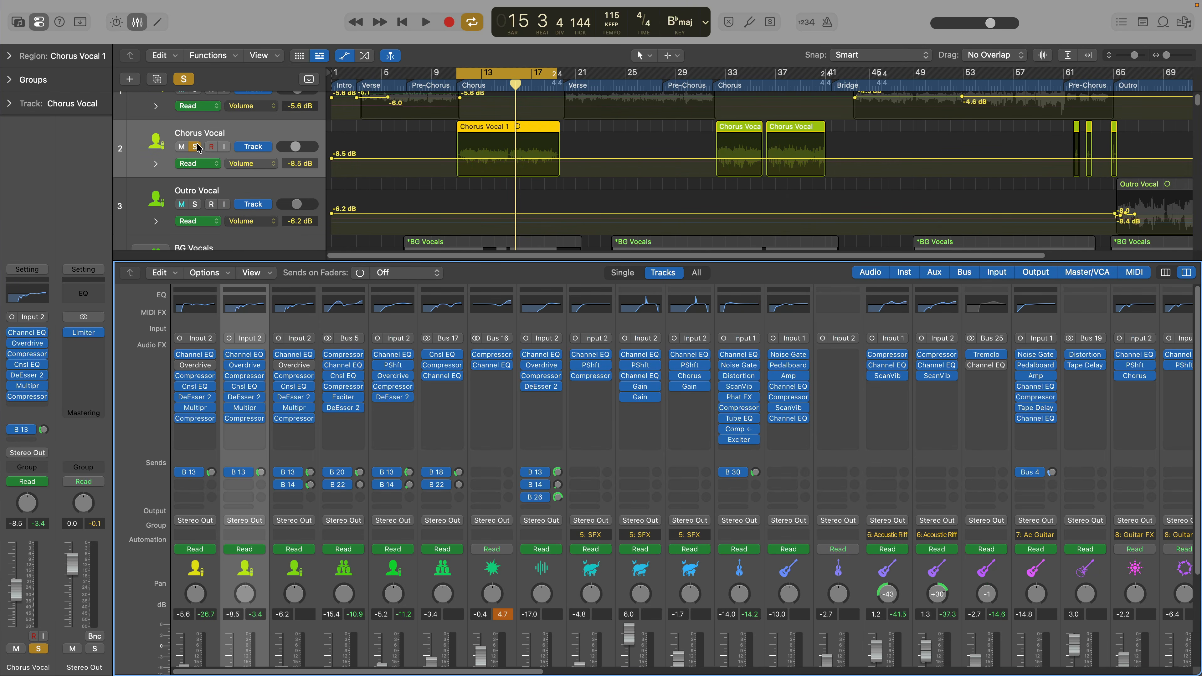
Step: Switch to the desktop Logic Pro project, unsolo the Chorus Vocal track and hide the mixer
left_click(196, 147)
left_click(138, 23)
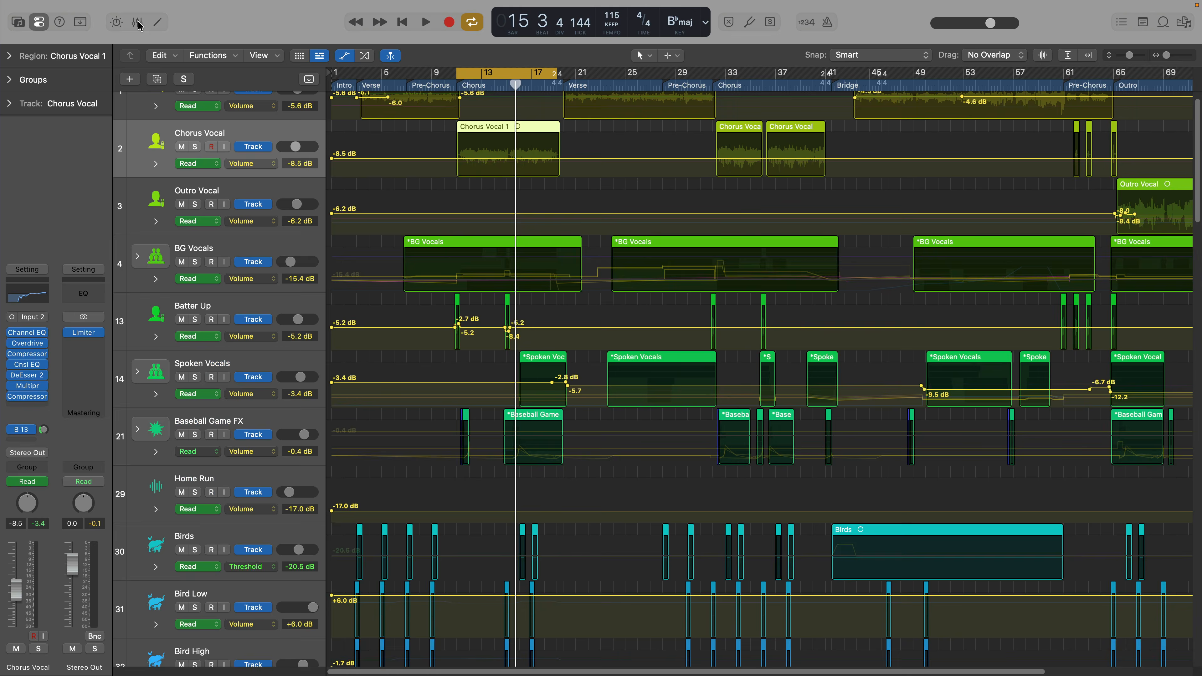
Step: Examine the volume automation on the Bass and Guitar Bass Double tracks and the 1/4 Delay send automation on Lead Vocal Verse 2
scroll(620, 244, "down", 5)
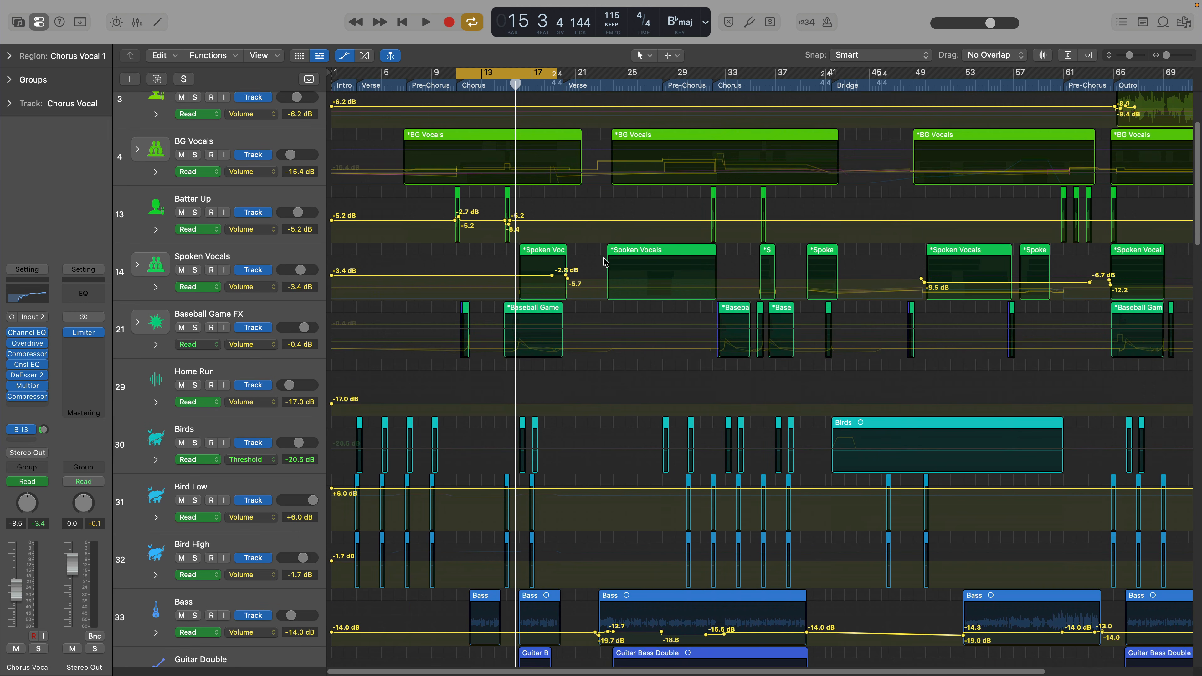
scroll(605, 261, "right", 5)
scroll(609, 264, "up", 6)
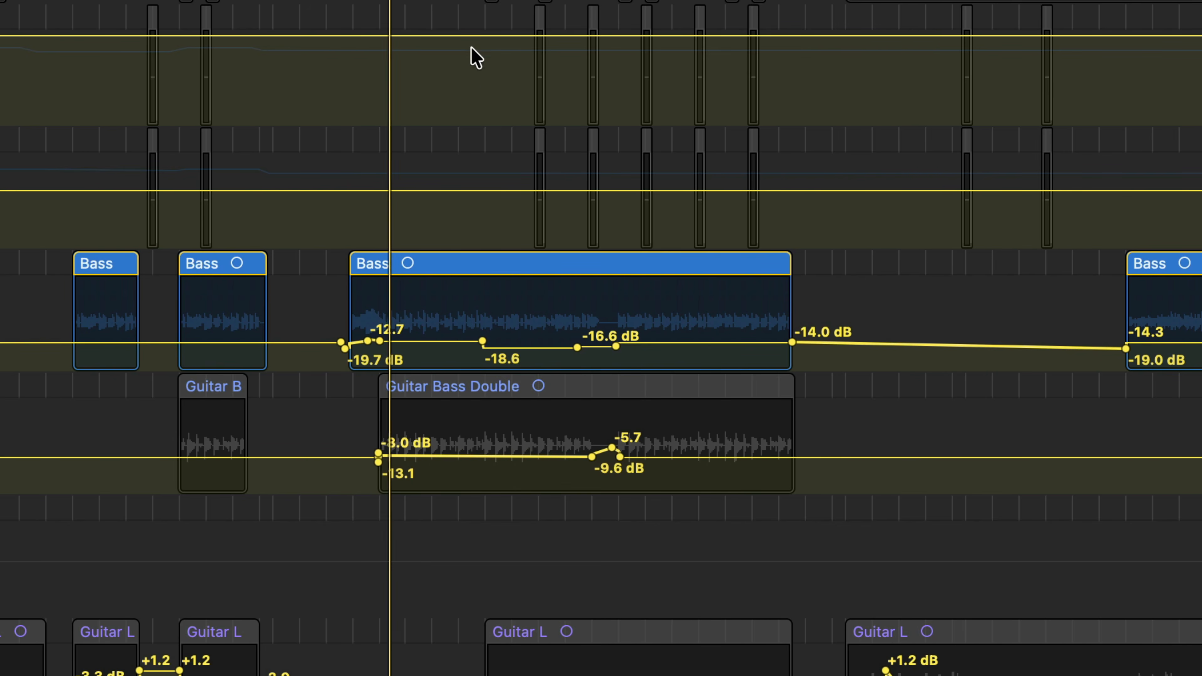
key("super+Down")
key("super+Down")
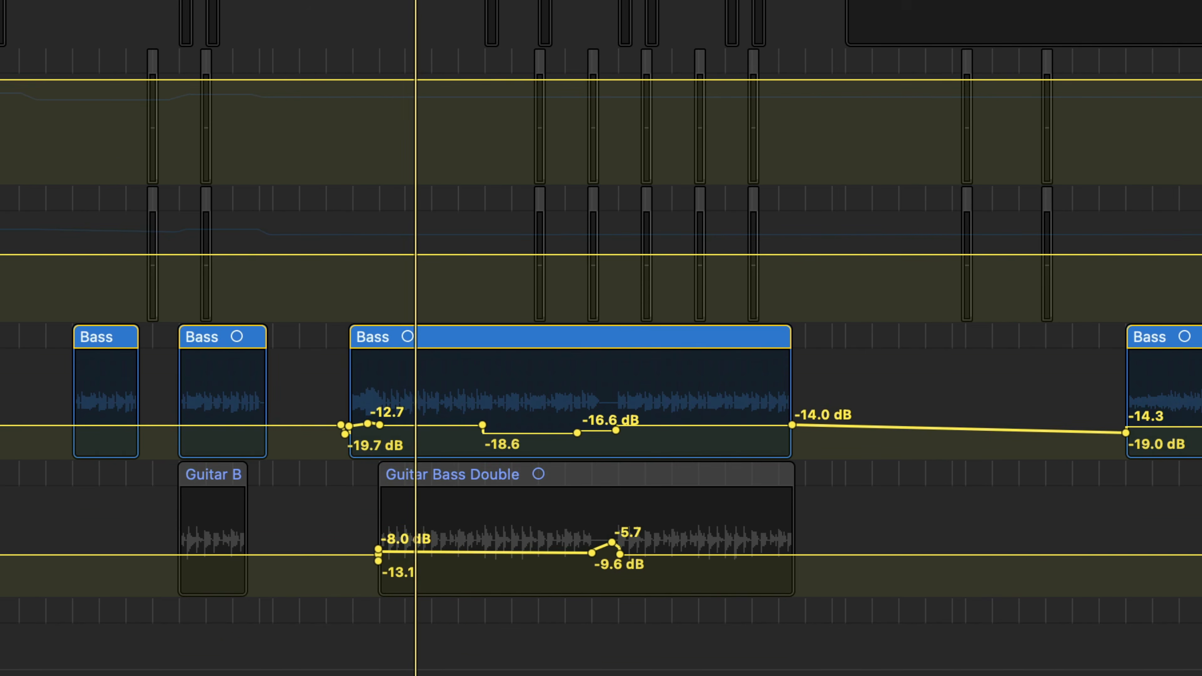
scroll(647, 453, "up", 1)
scroll(651, 462, "down", 5)
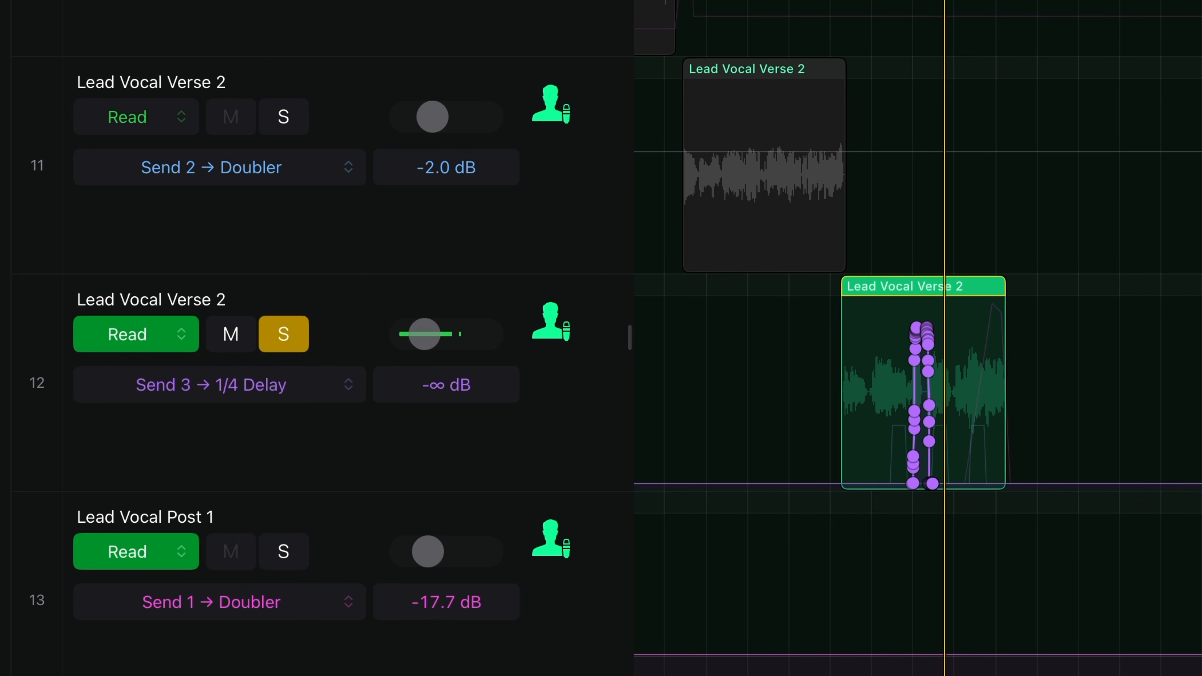
key("super+Up")
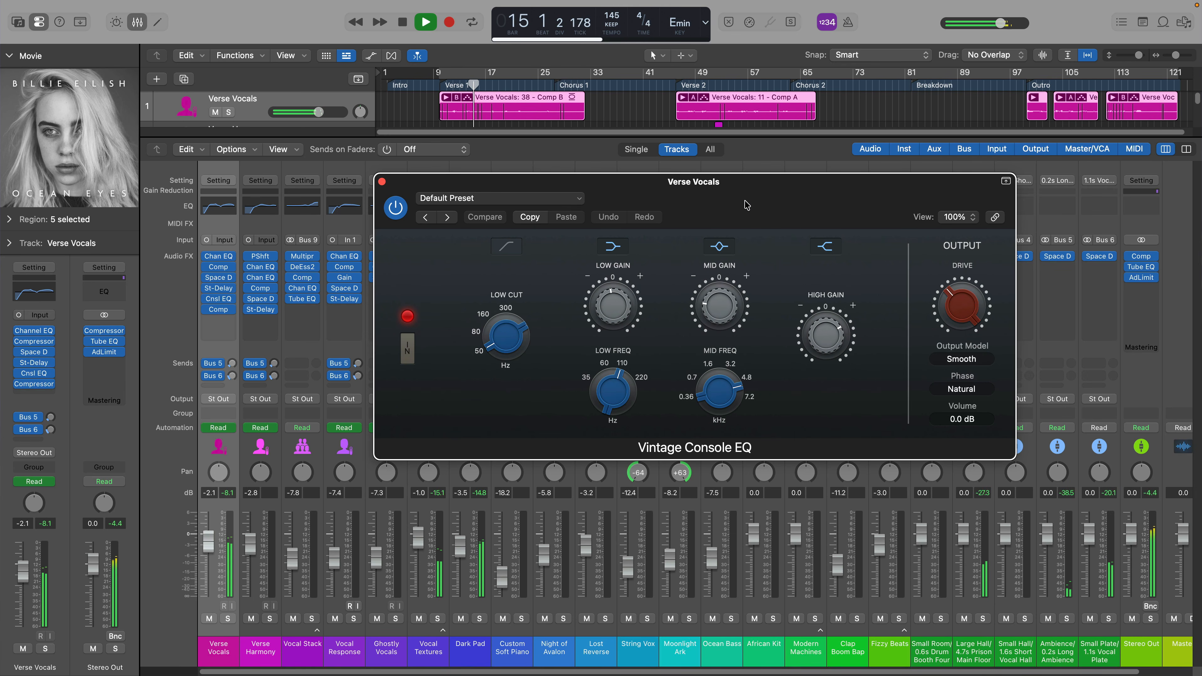
Step: Move the Vintage Console EQ window aside and inspect the Stereo Delay on the Verse Vocals channel
left_click_drag(746, 204, 781, 213)
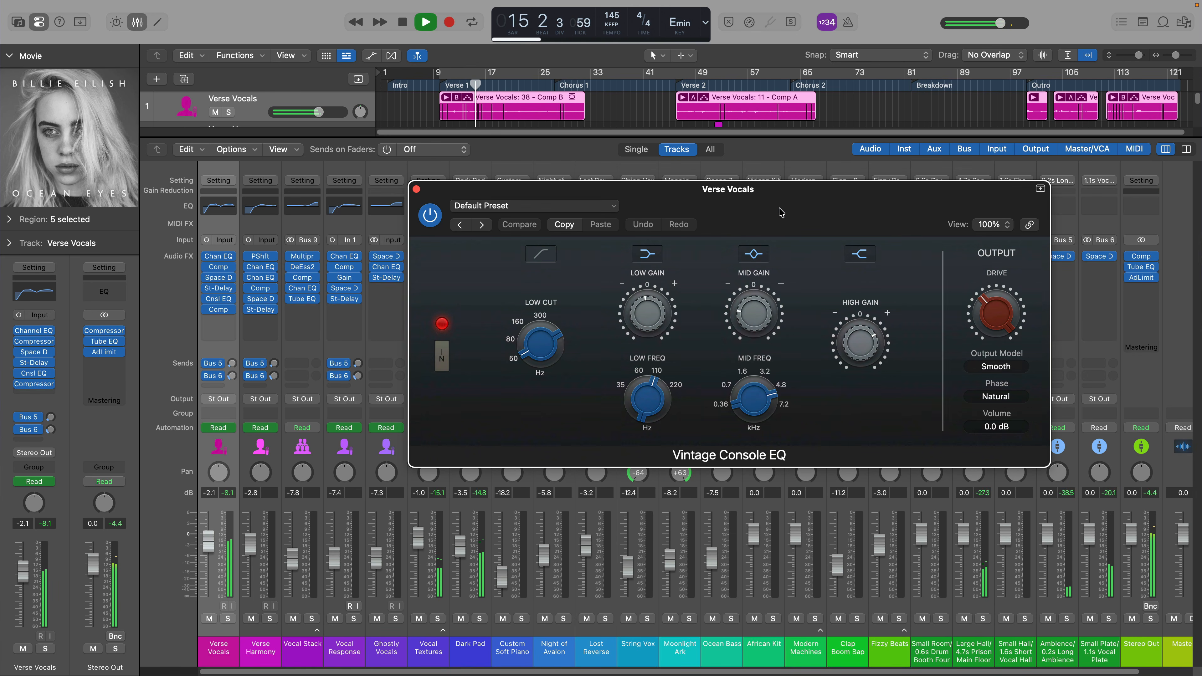
left_click(219, 290)
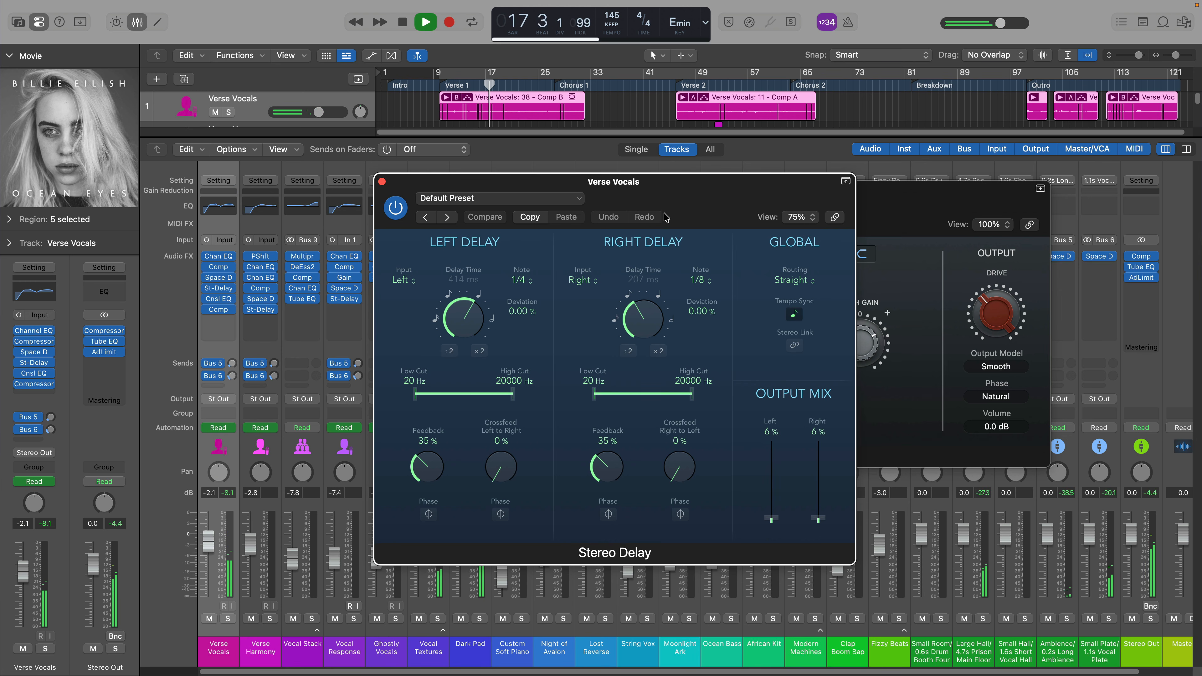
left_click_drag(715, 210, 827, 157)
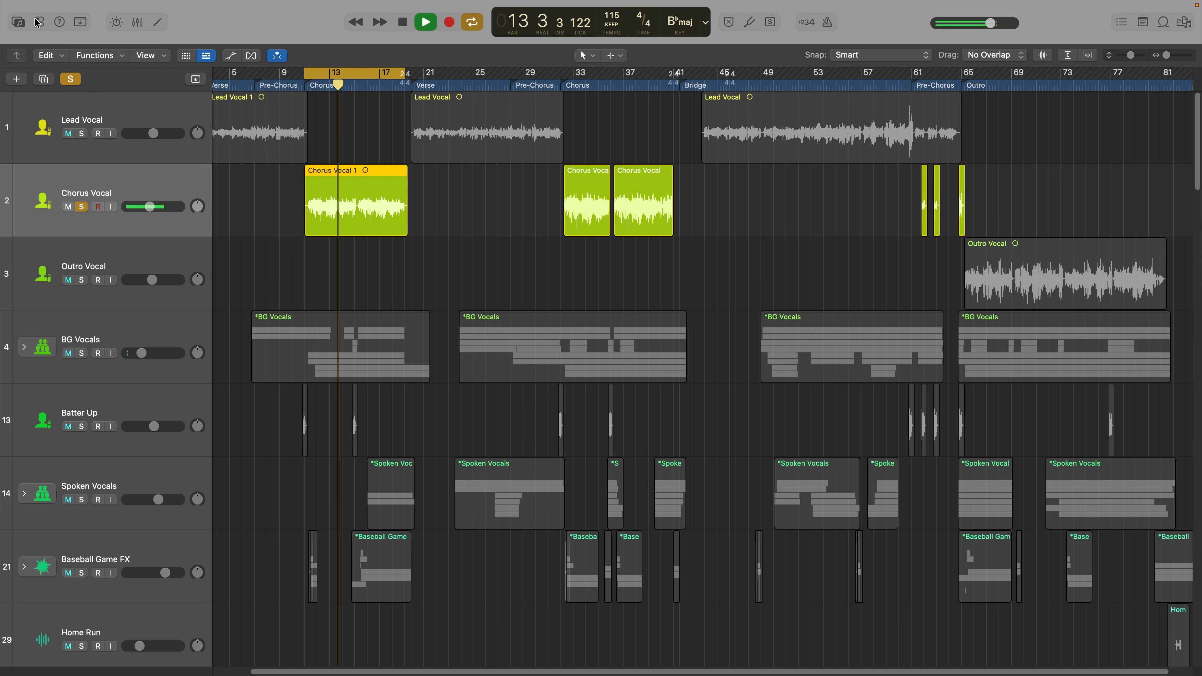
Step: Save the Chorus Vocal track's channel strip setting as "Swing Vocals Chorus 1"
left_click(38, 21)
left_click(37, 22)
left_click(38, 21)
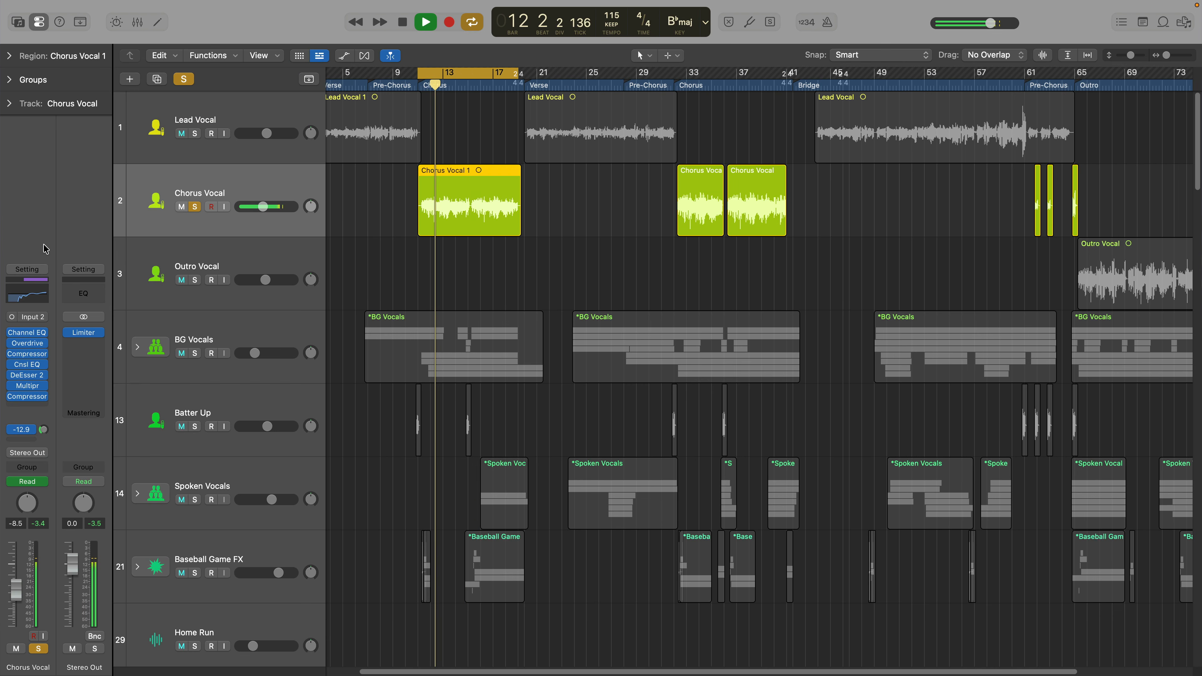
left_click(27, 269)
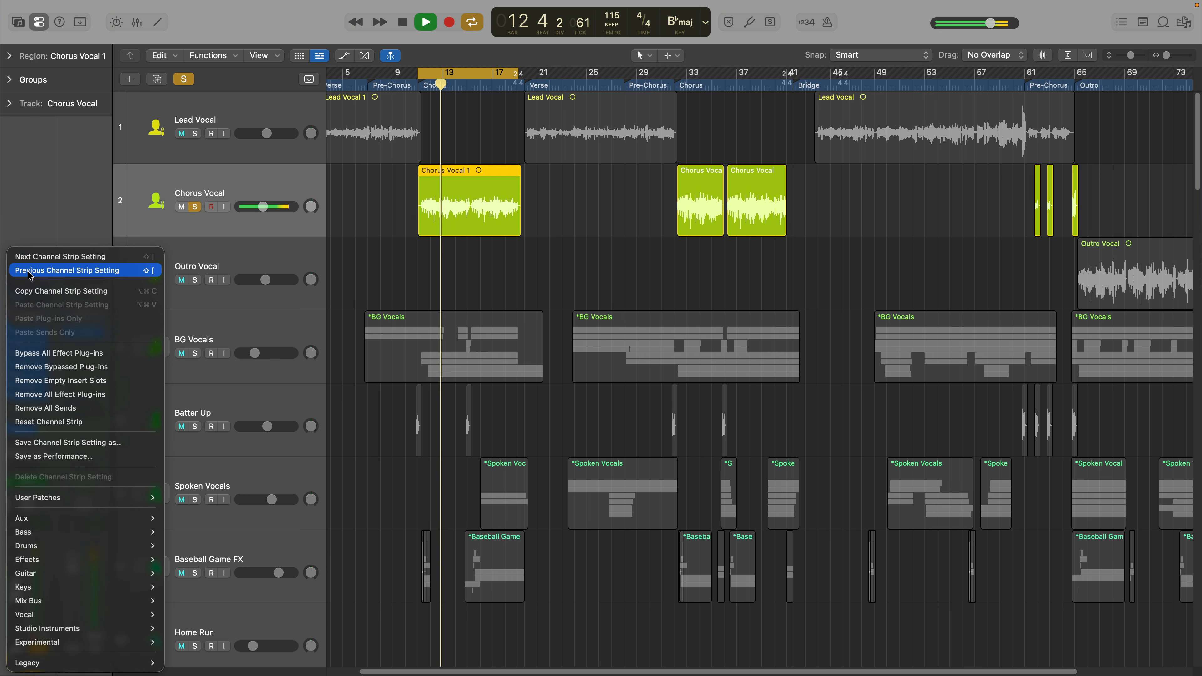
left_click(107, 442)
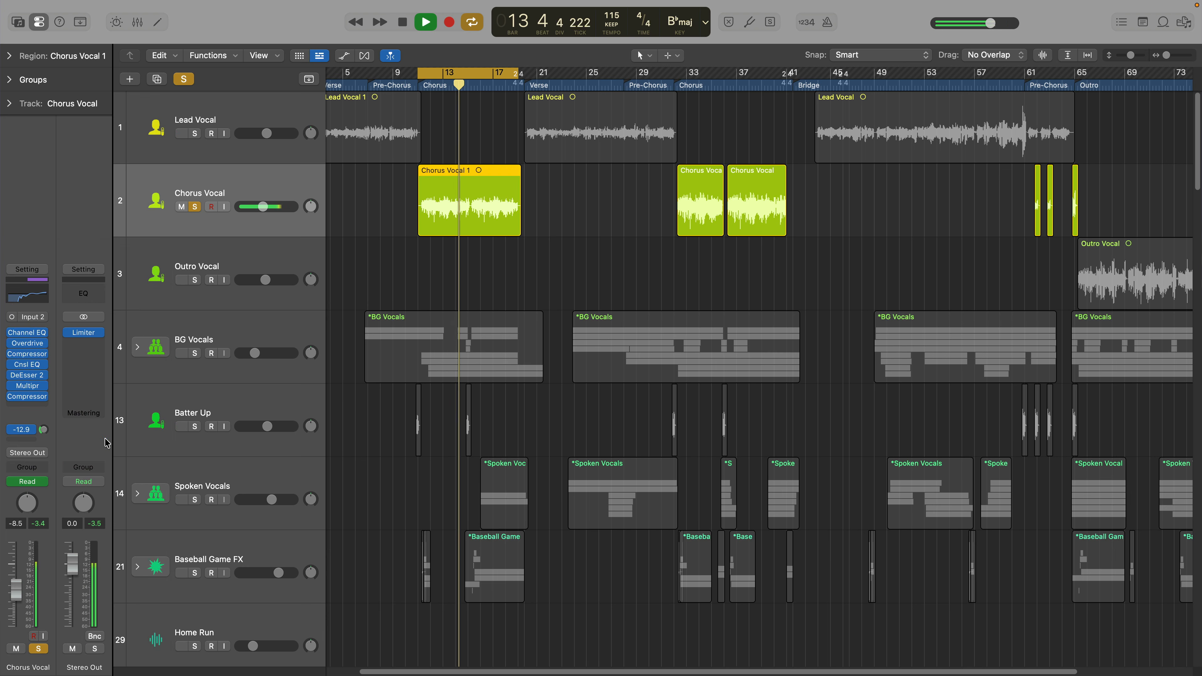
type("Swing Vocals Chorus 1.cst")
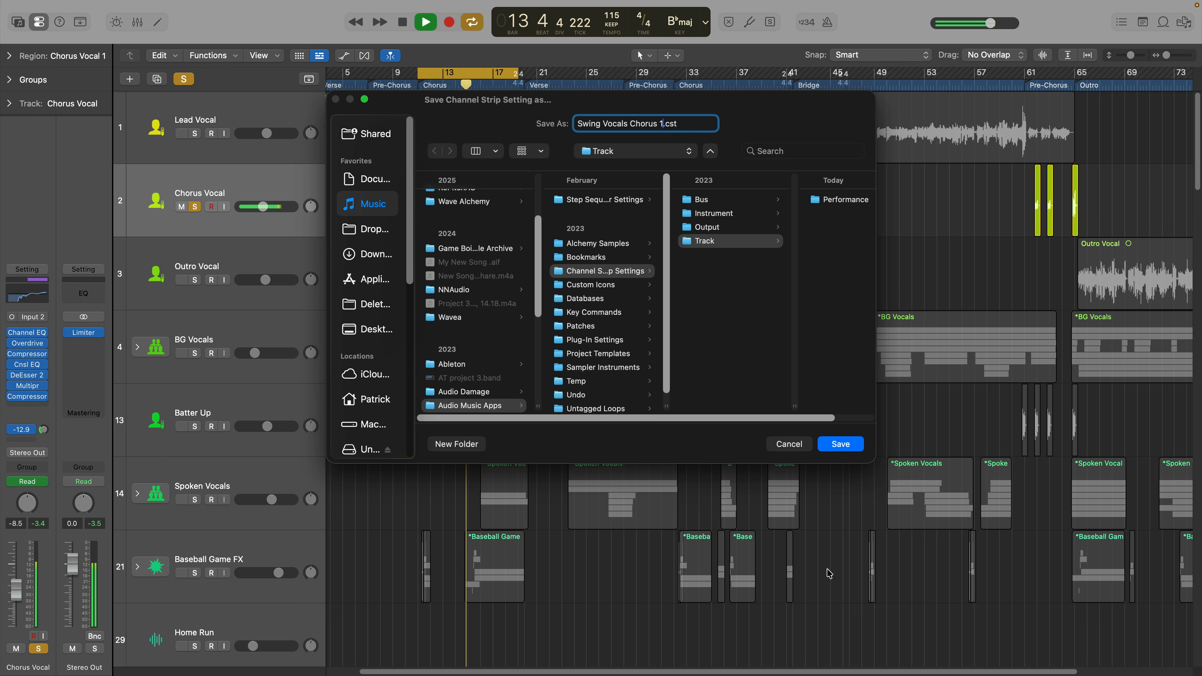
left_click(850, 447)
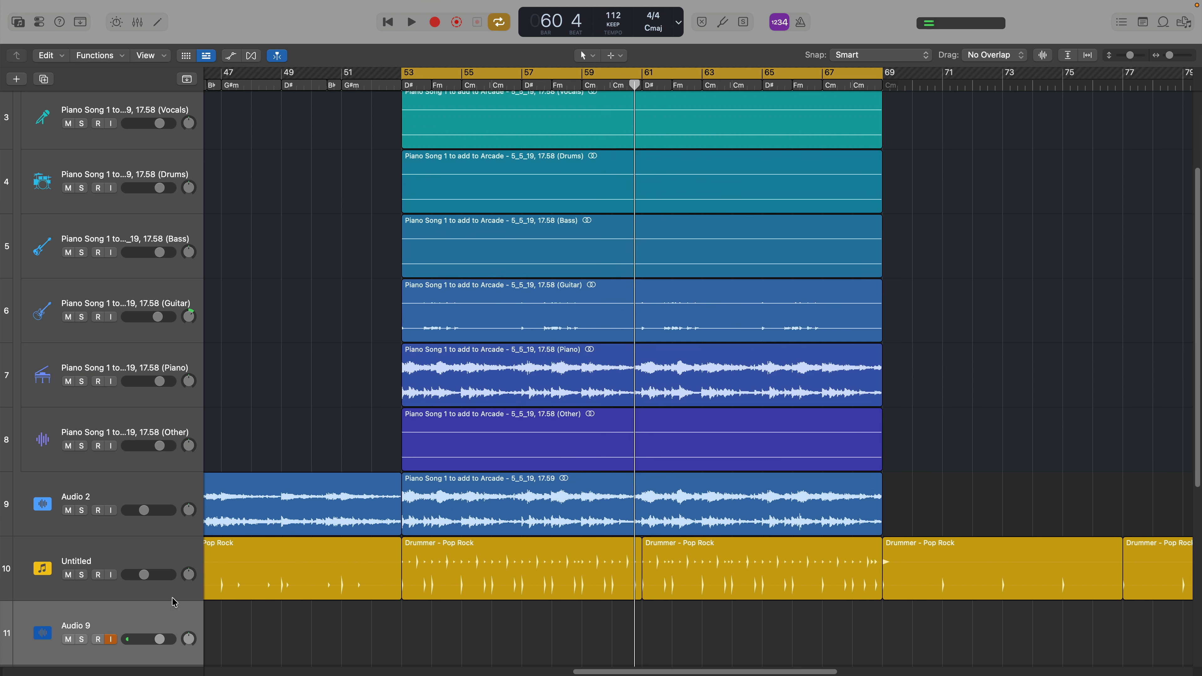
Step: Load the saved user channel strip setting "Swing Vocals Chorus 1" onto the Audio 9 track and show the mixer
left_click(17, 24)
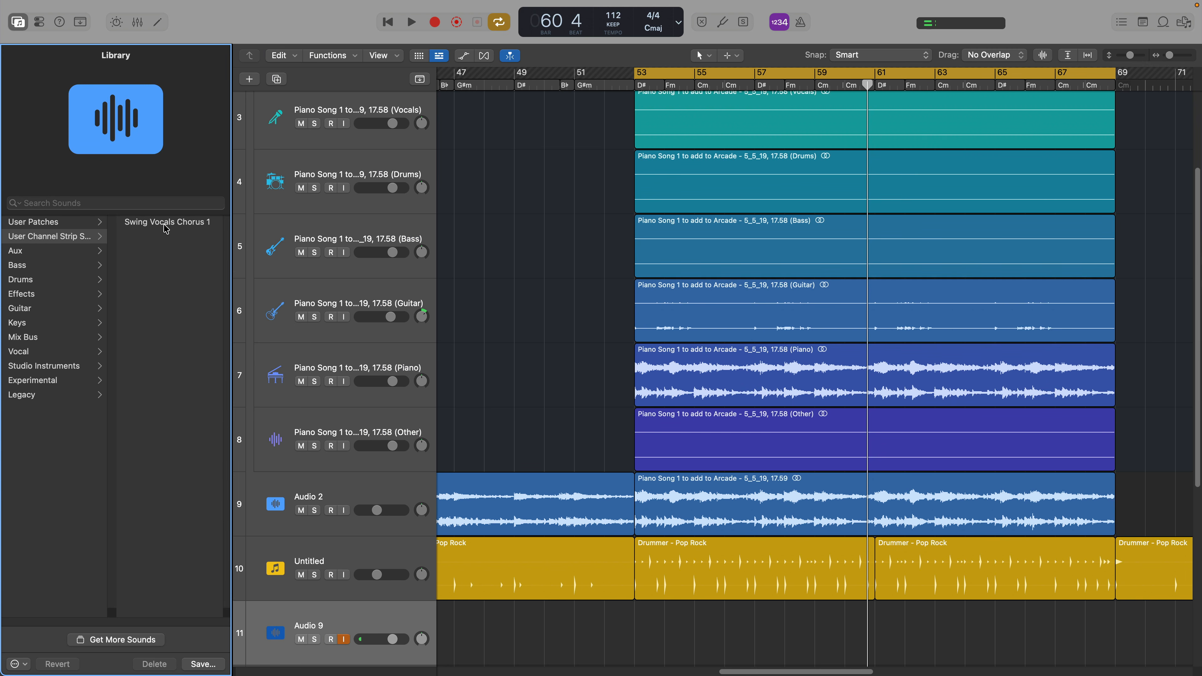
left_click(185, 223)
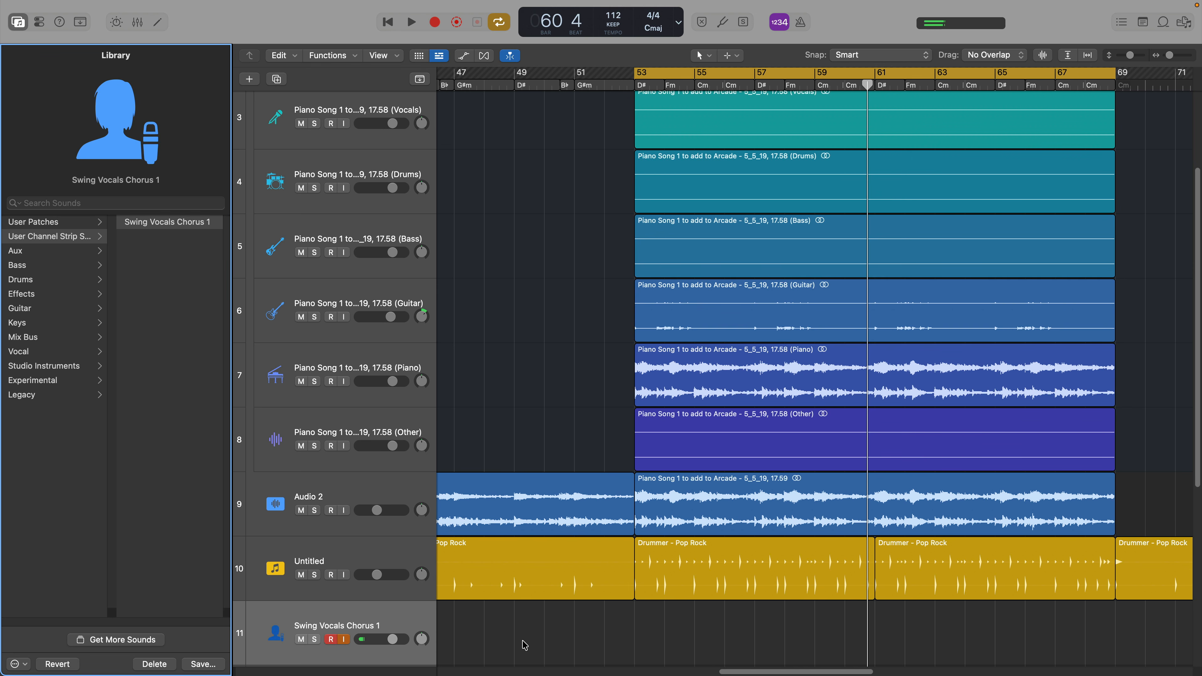
left_click(398, 623)
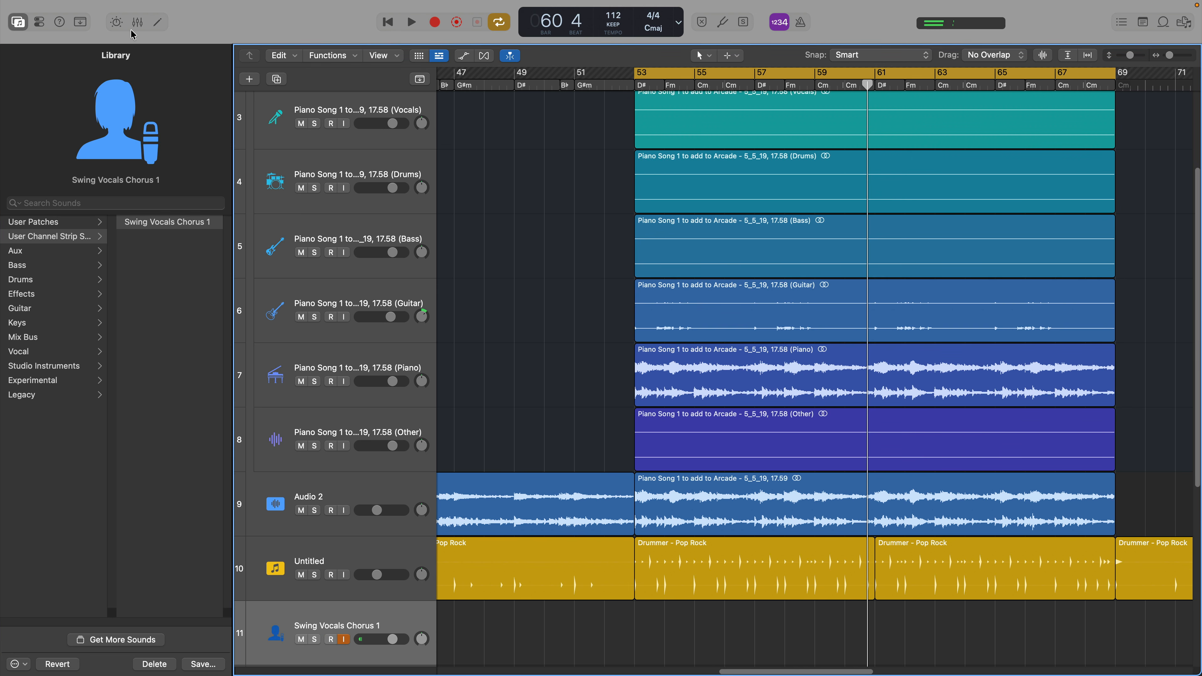
left_click(137, 22)
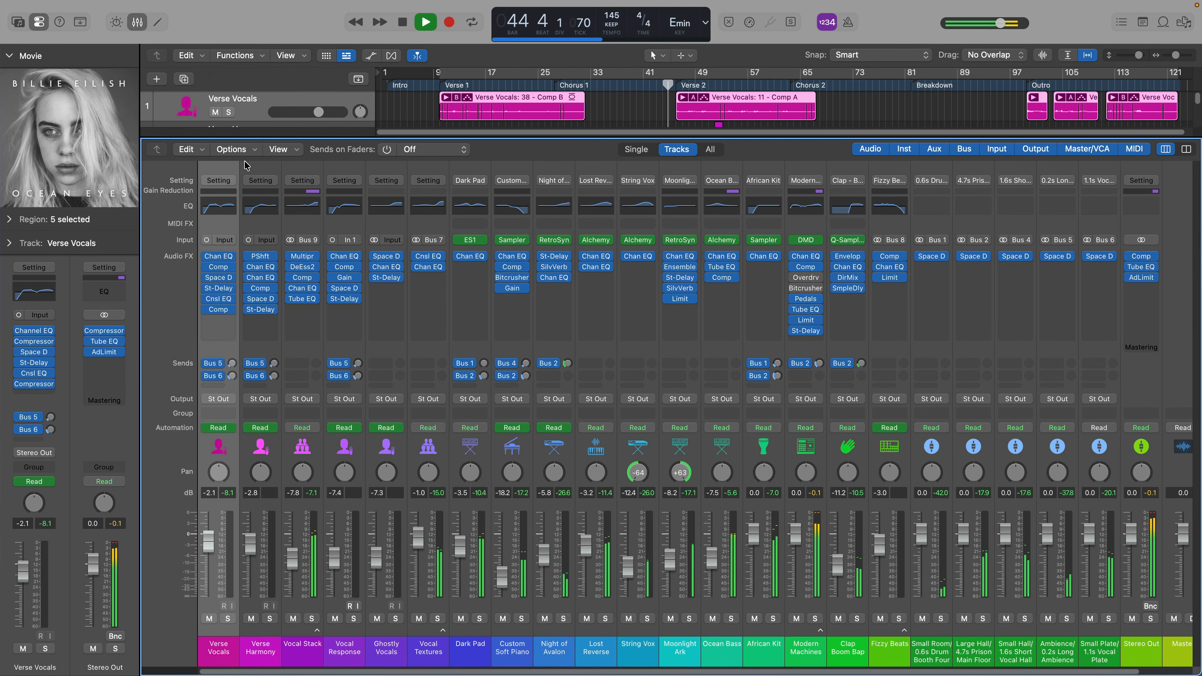
Step: Examine the plug-ins on the Vocal Lead project's mixer channels, from the vocal tracks through to the aux and output channels
left_click(138, 23)
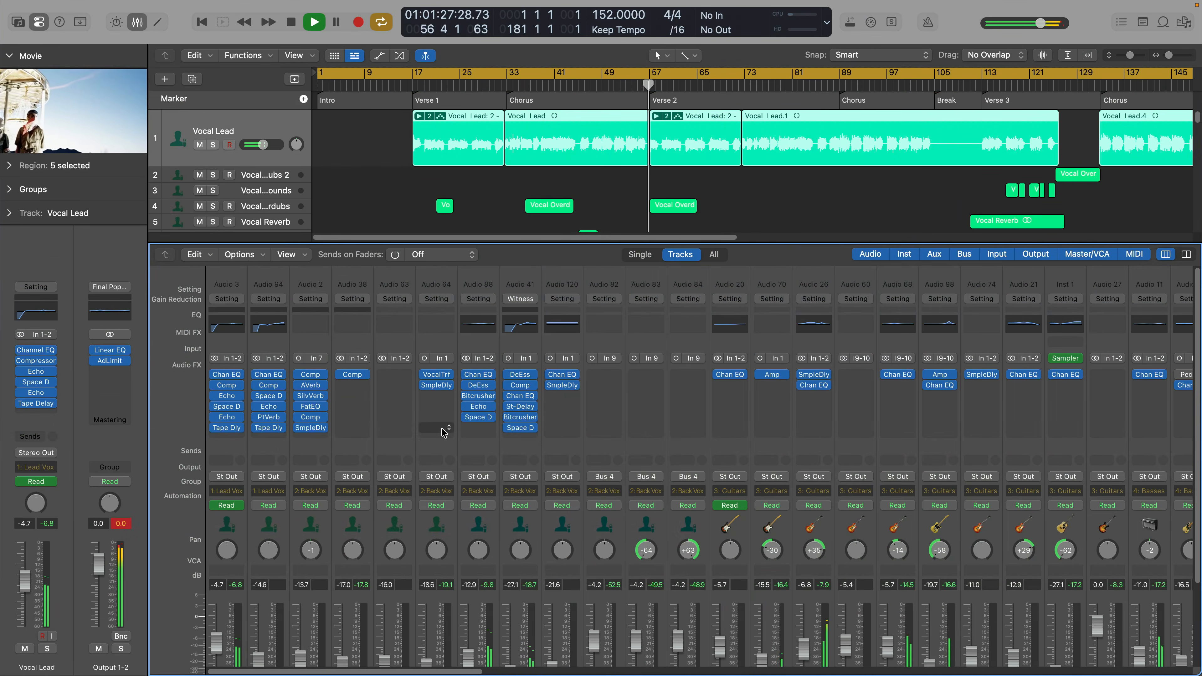
scroll(442, 432, "right", 15)
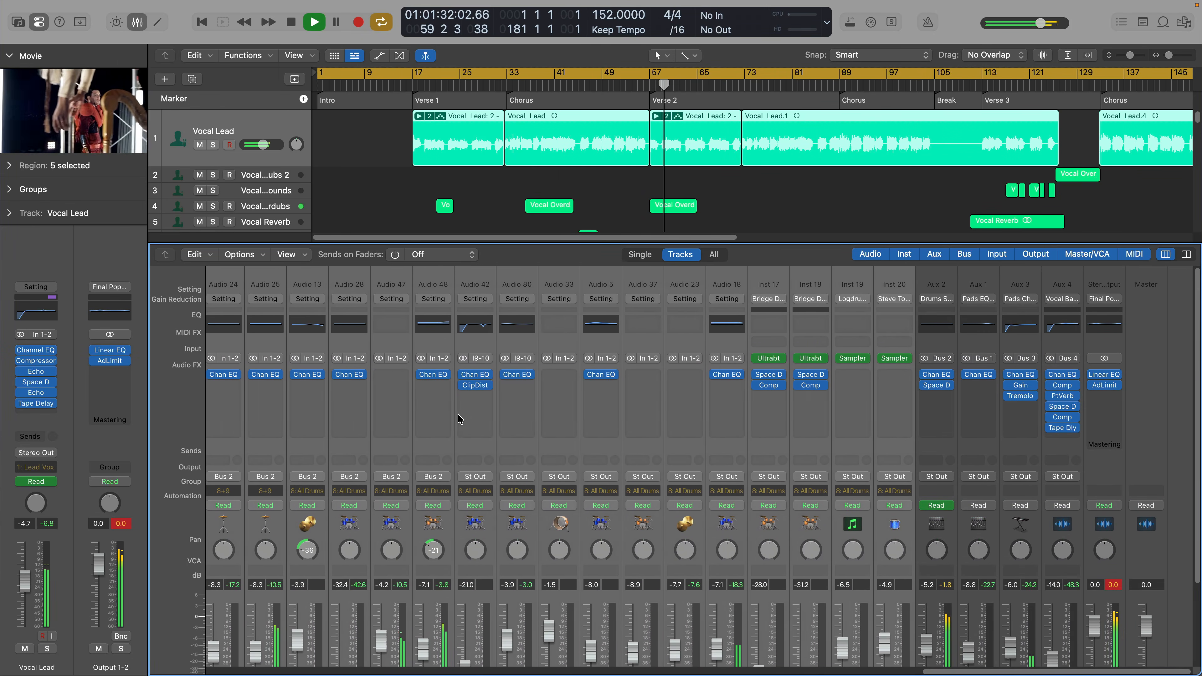
scroll(700, 443, "left", 1)
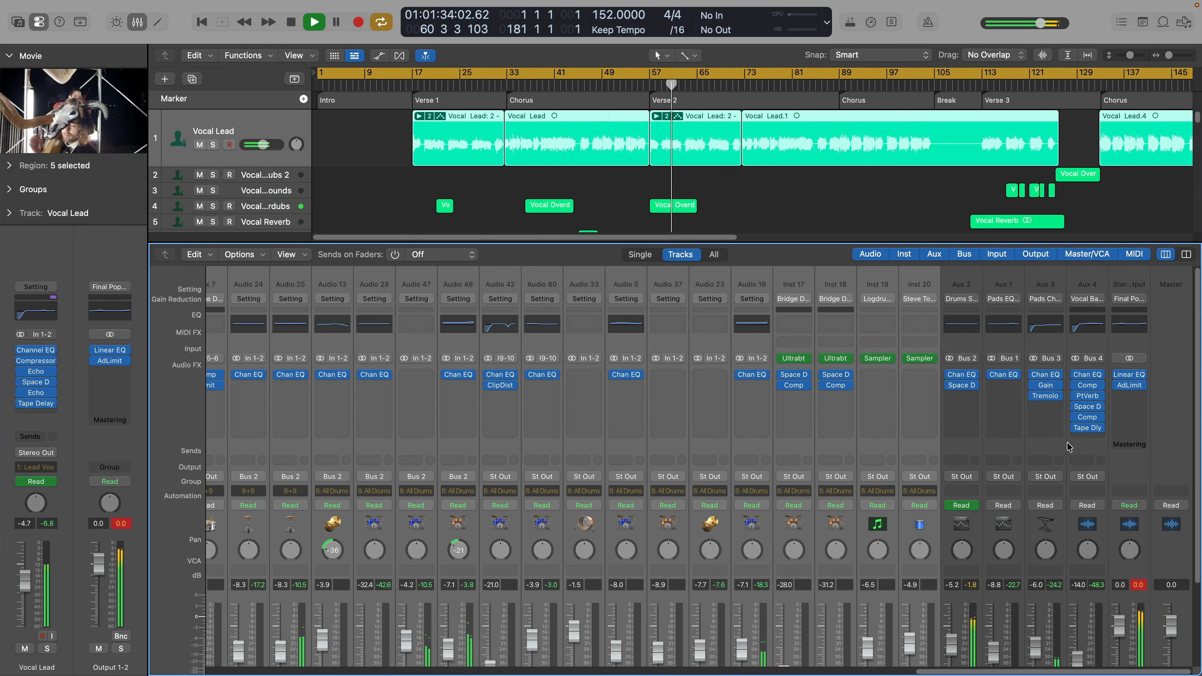